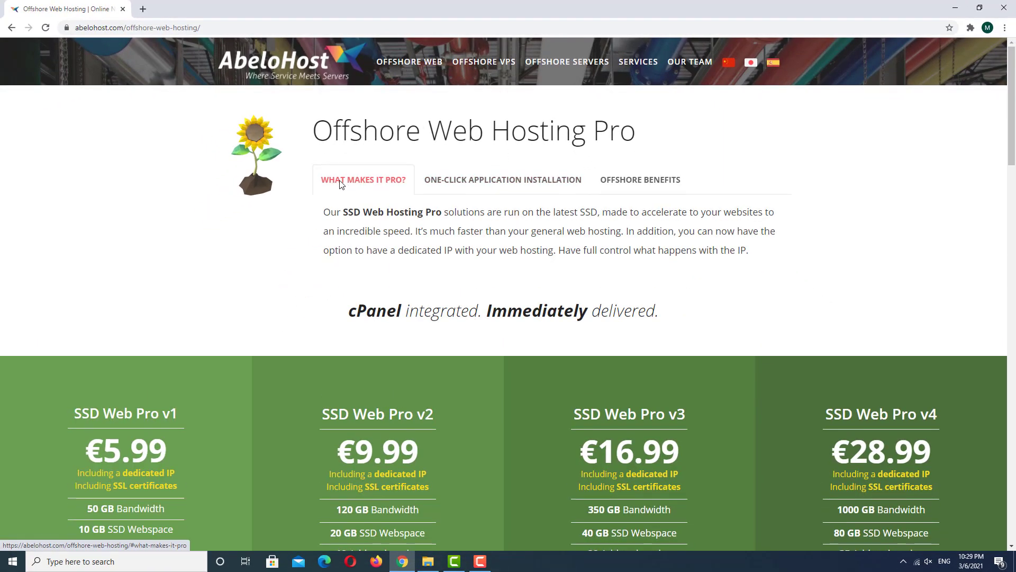
scroll(340, 183, down, 3)
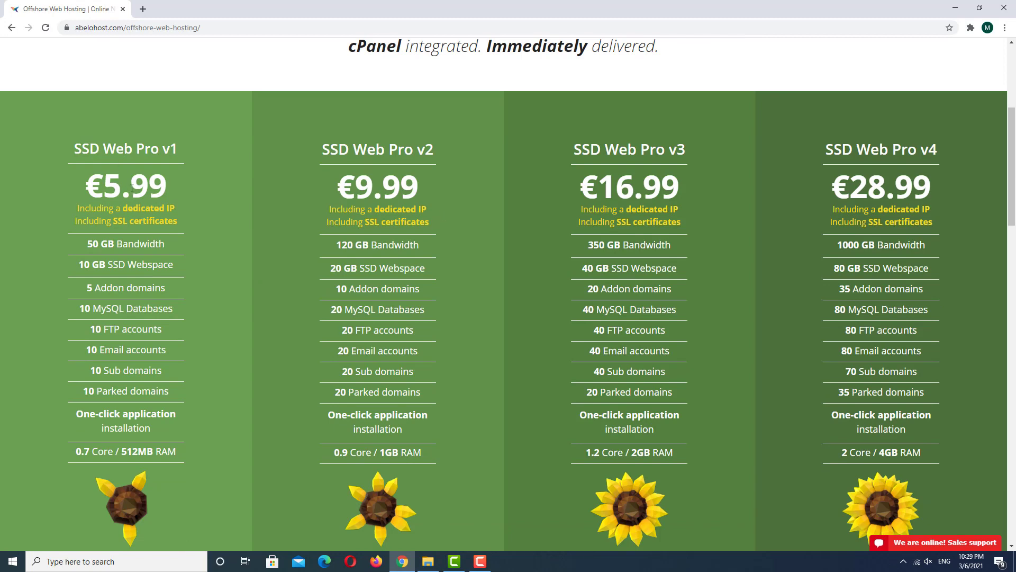
scroll(130, 195, down, 1)
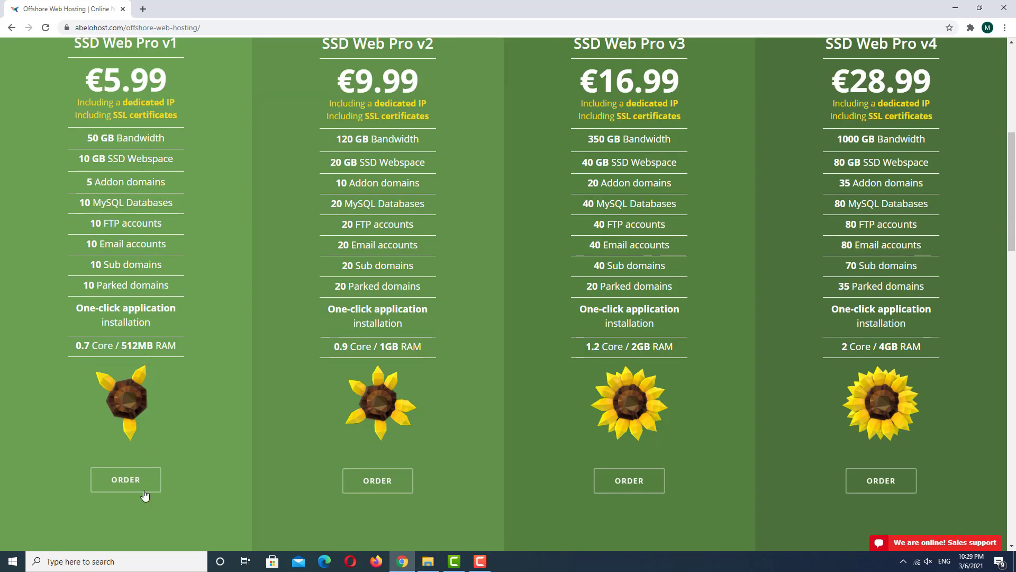
Order the €5.99 SSD Web Pro v1 plan from the pricing cards
click(129, 480)
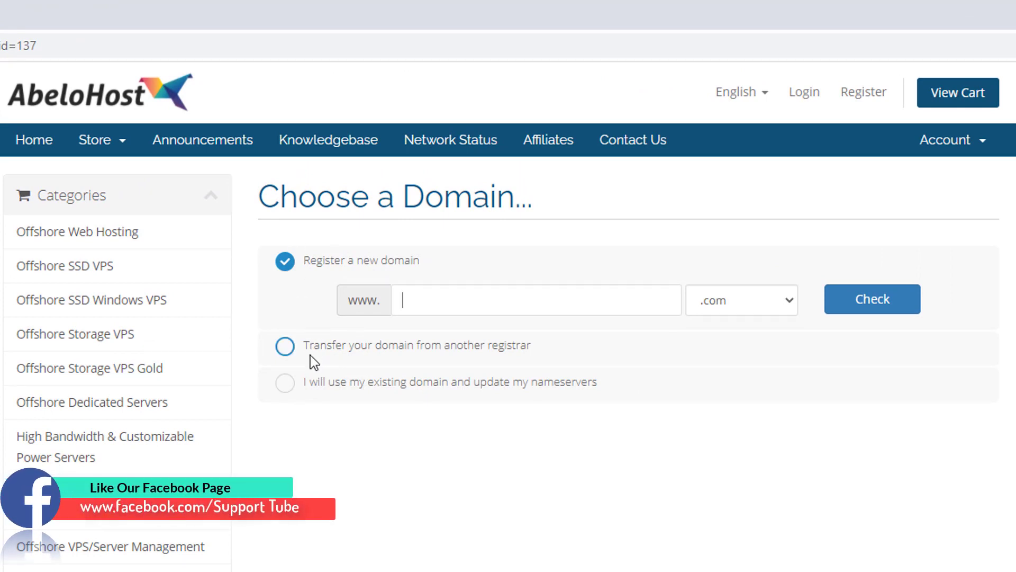
Choose to transfer an existing domain and enter supporttube.com as the domain
click(323, 262)
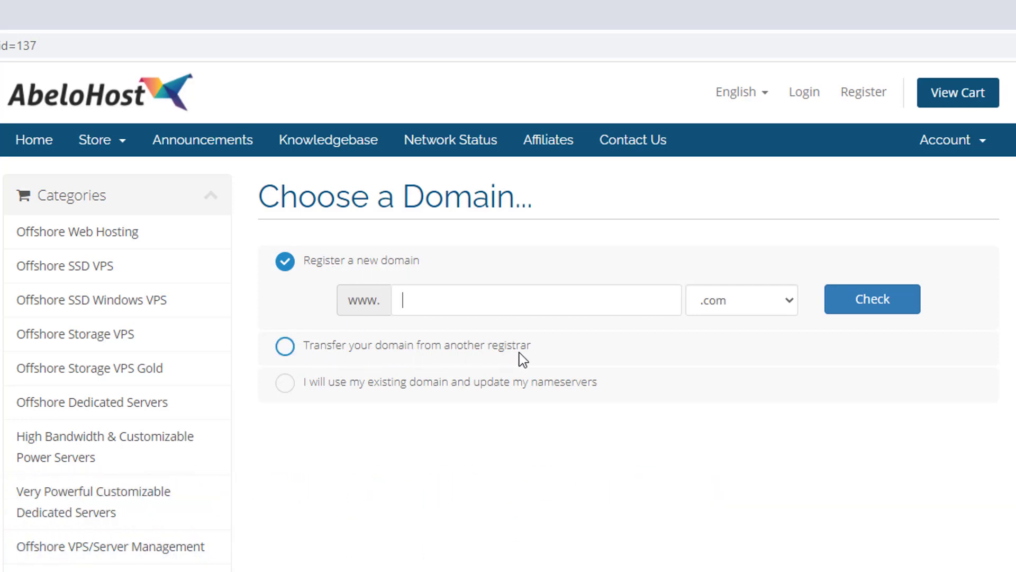
click(286, 351)
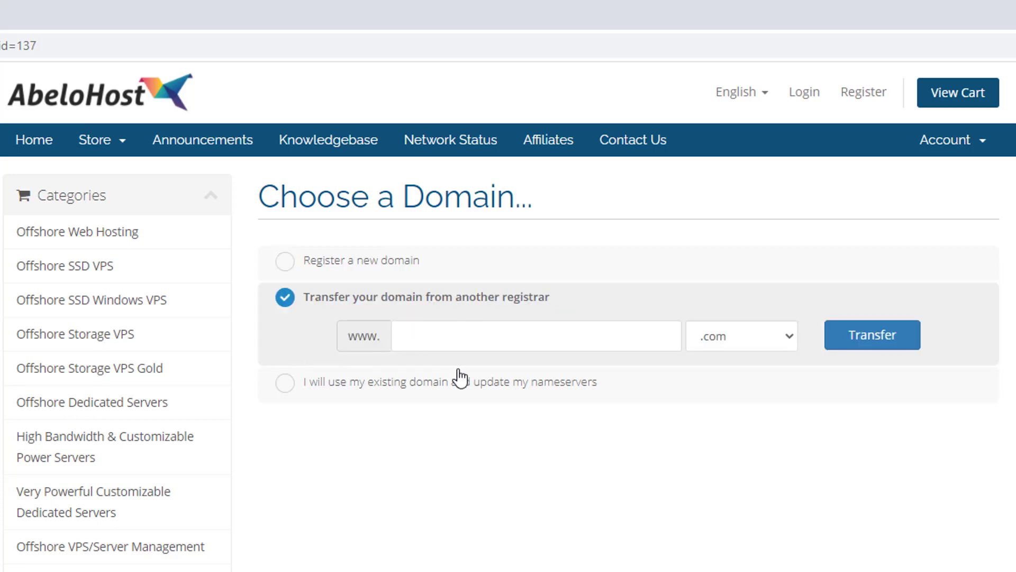
text(supporttu)
text(be)
key(ctrl+a)
click(527, 324)
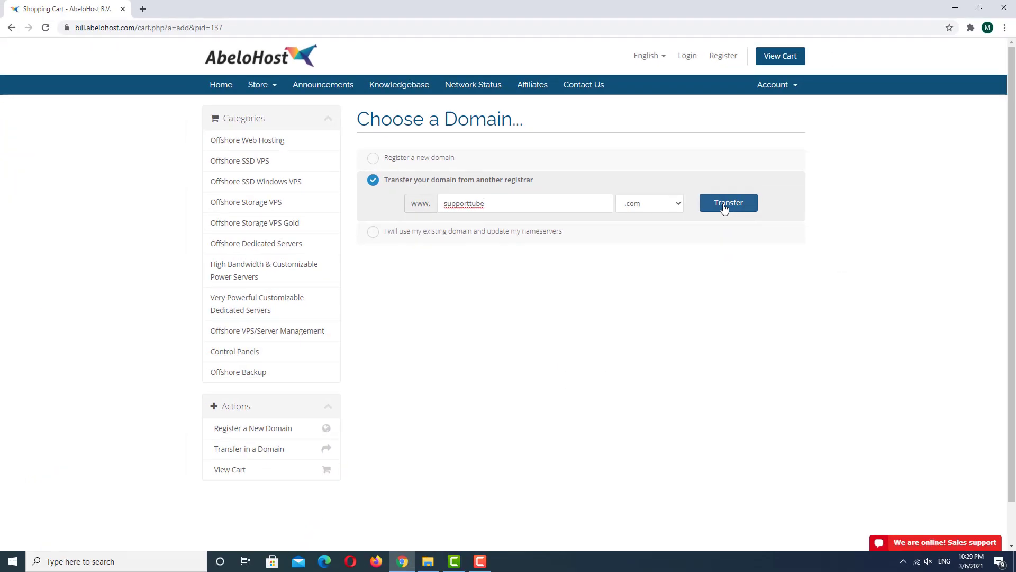
Verify supporttube.com is eligible for transfer and continue with it
click(724, 205)
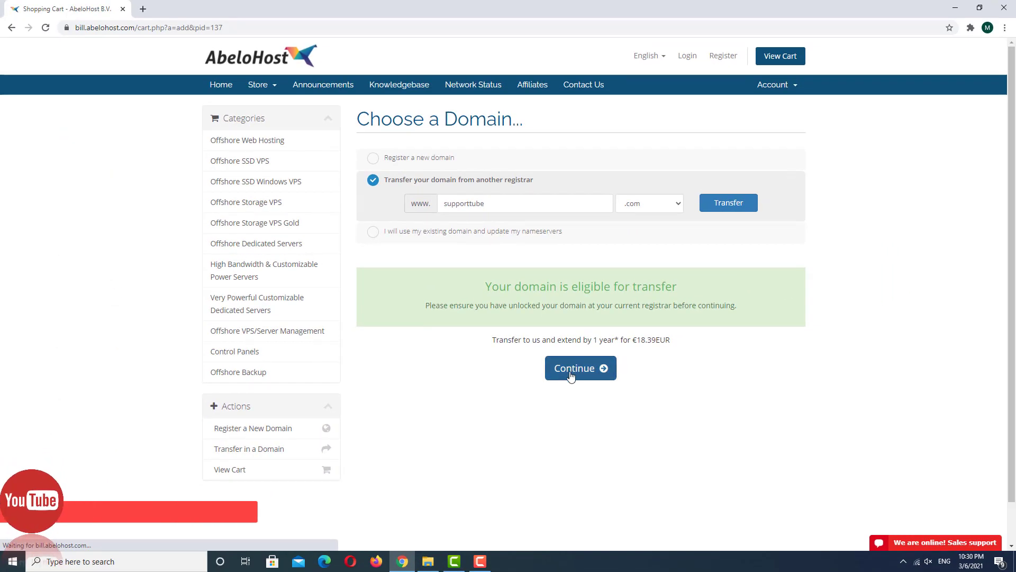
click(577, 373)
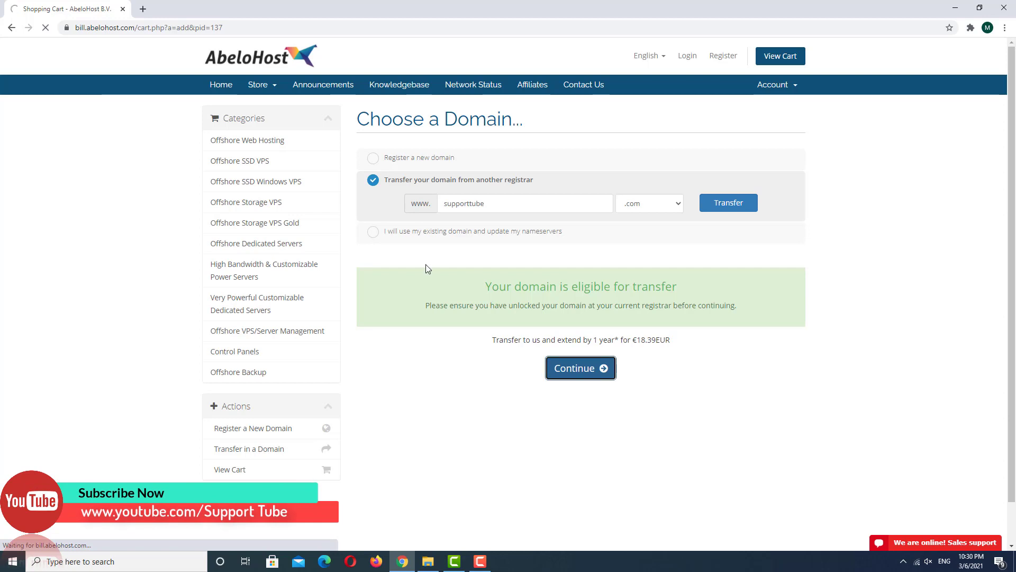
scroll(426, 268, down, 3)
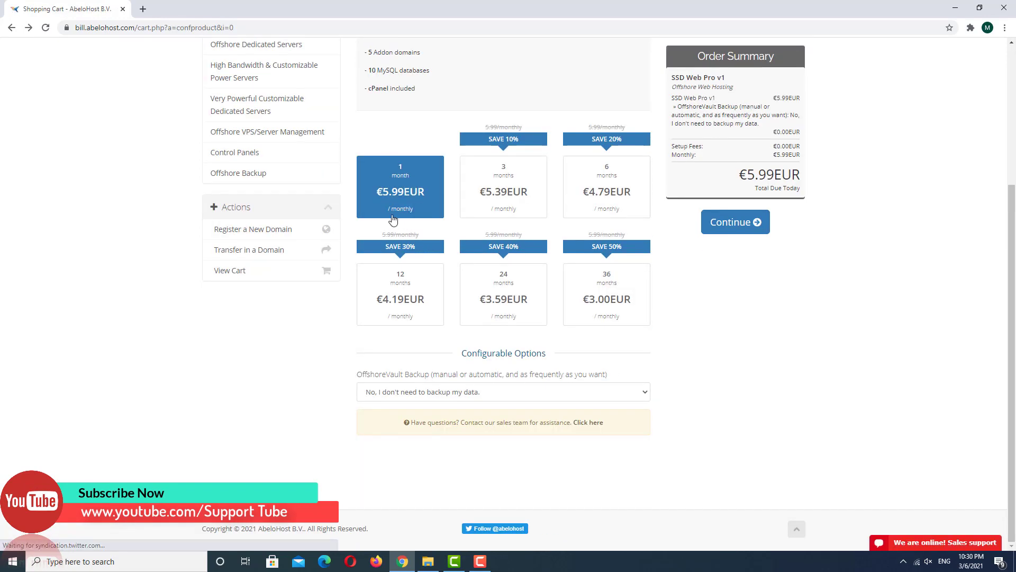
Keep the 1-month €5.99 EUR billing, continue, and go to Account > Login
click(736, 222)
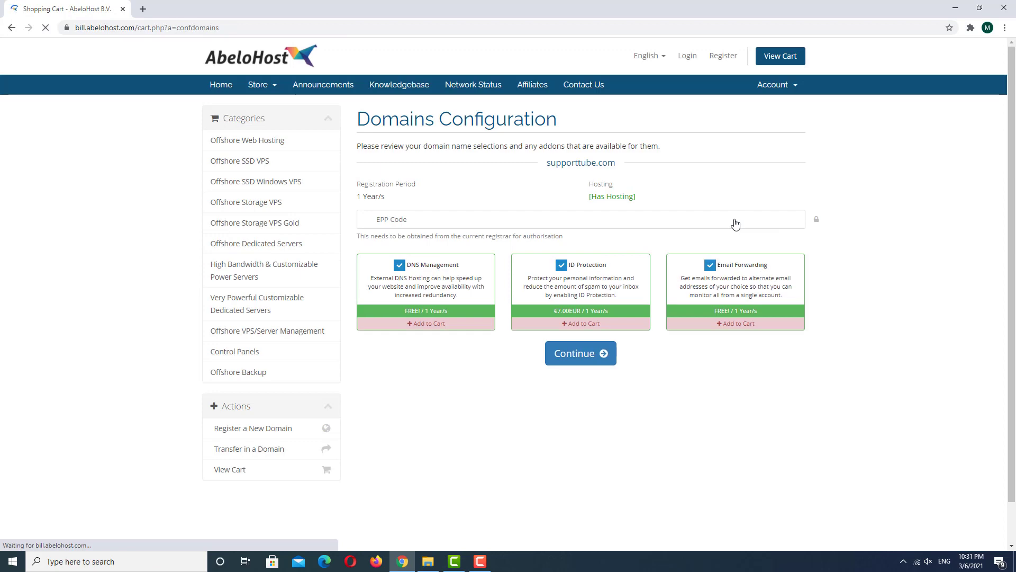
click(786, 86)
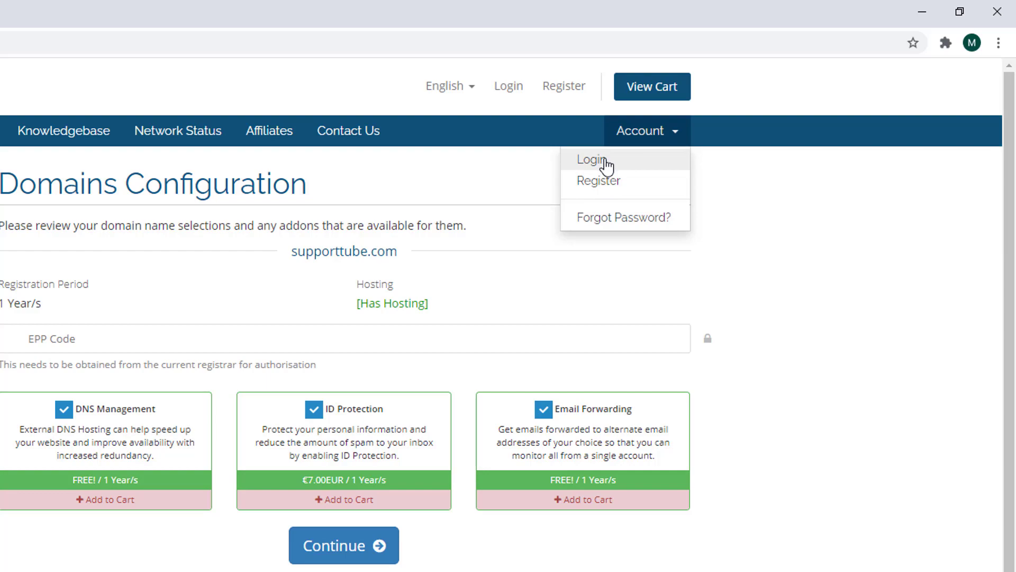
click(605, 163)
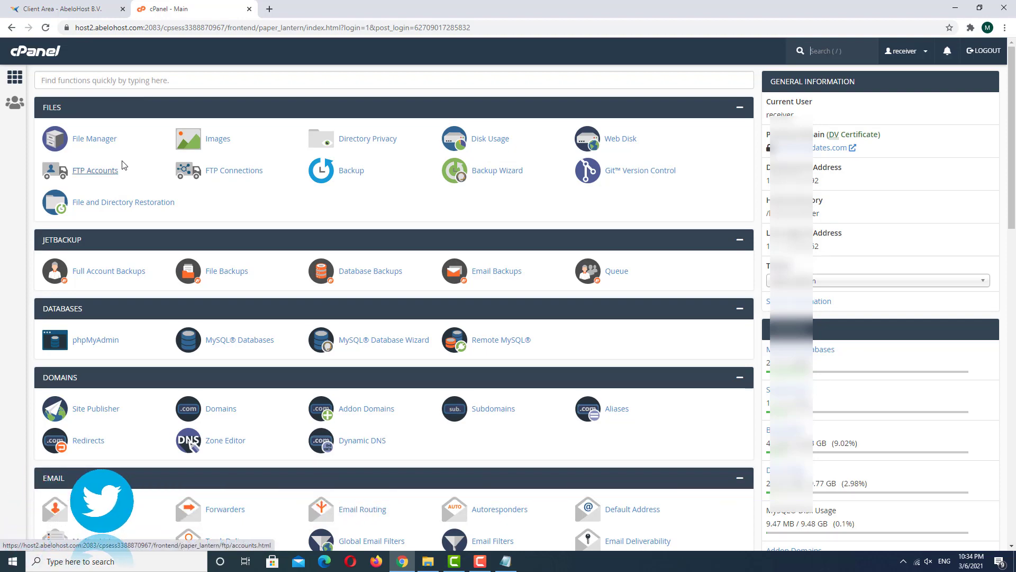
scroll(122, 165, down, 4)
scroll(122, 166, down, 3)
scroll(122, 166, down, 4)
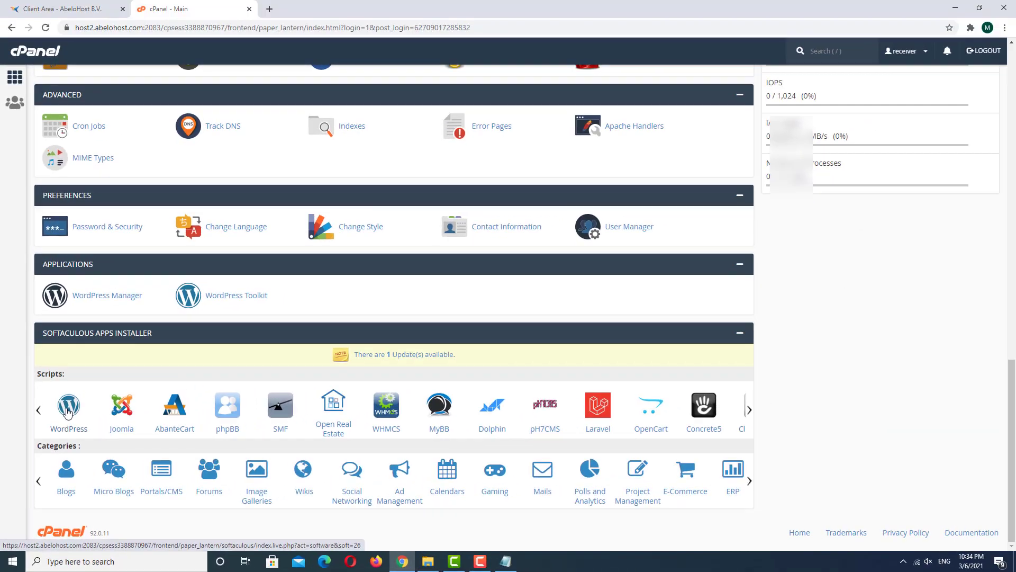
Start the Softaculous WordPress install, keeping version 5.6.2
click(68, 410)
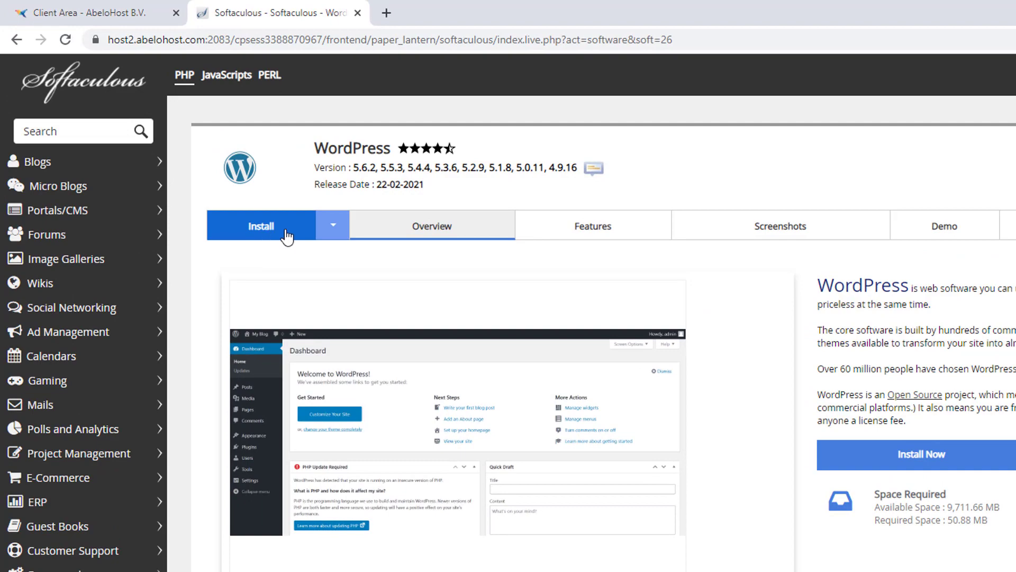
click(287, 236)
click(517, 188)
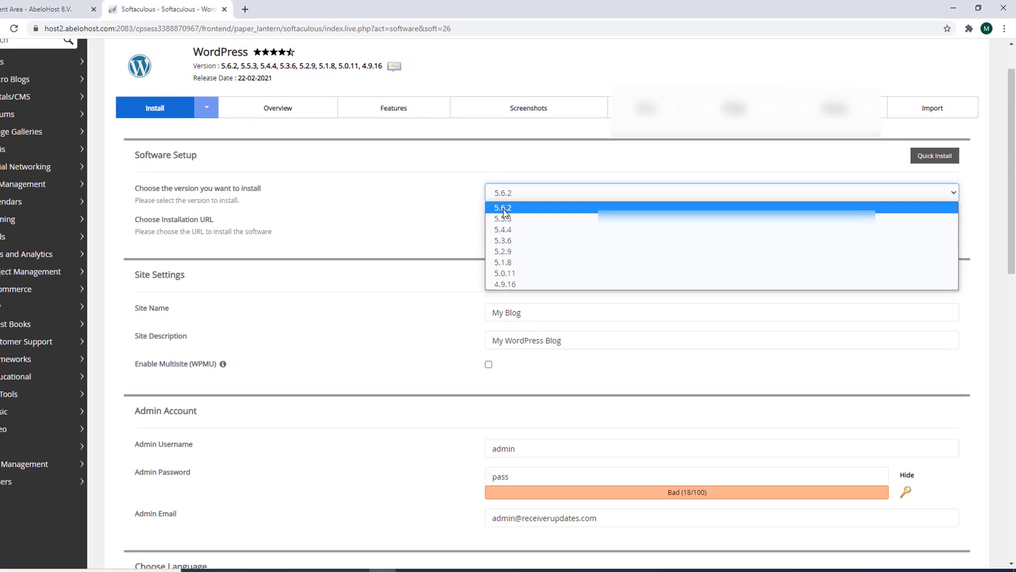
click(521, 203)
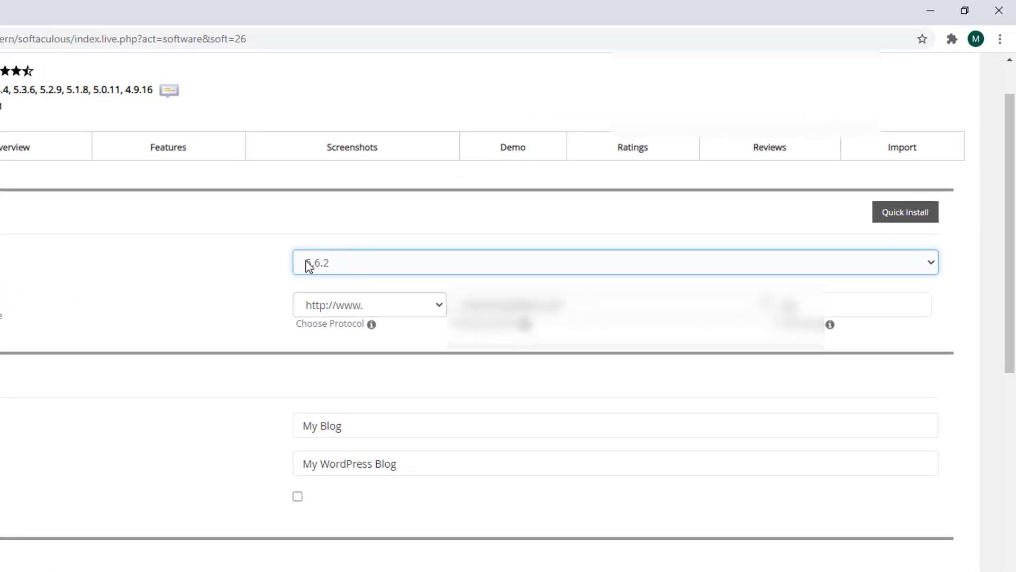
click(347, 262)
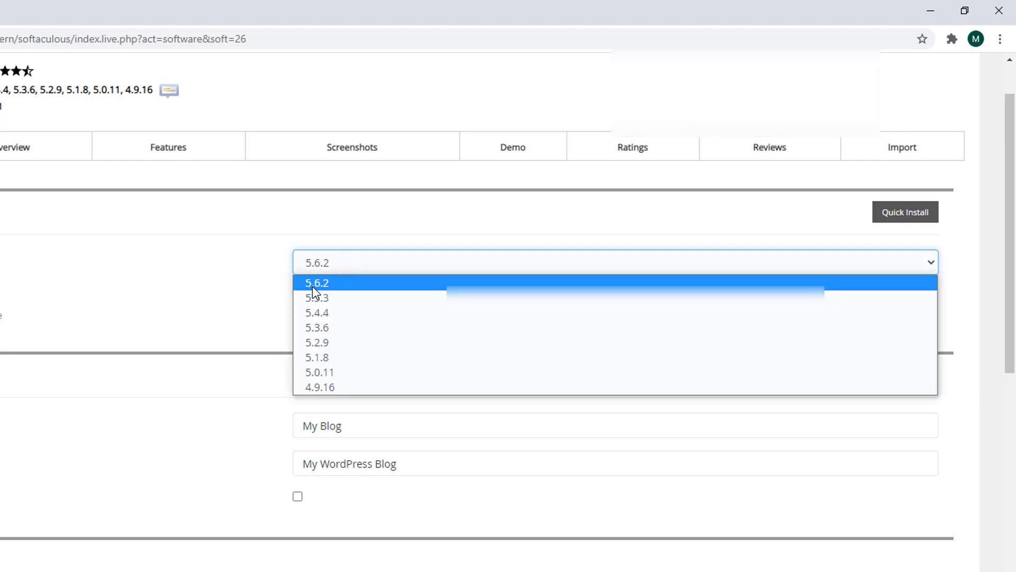
click(347, 284)
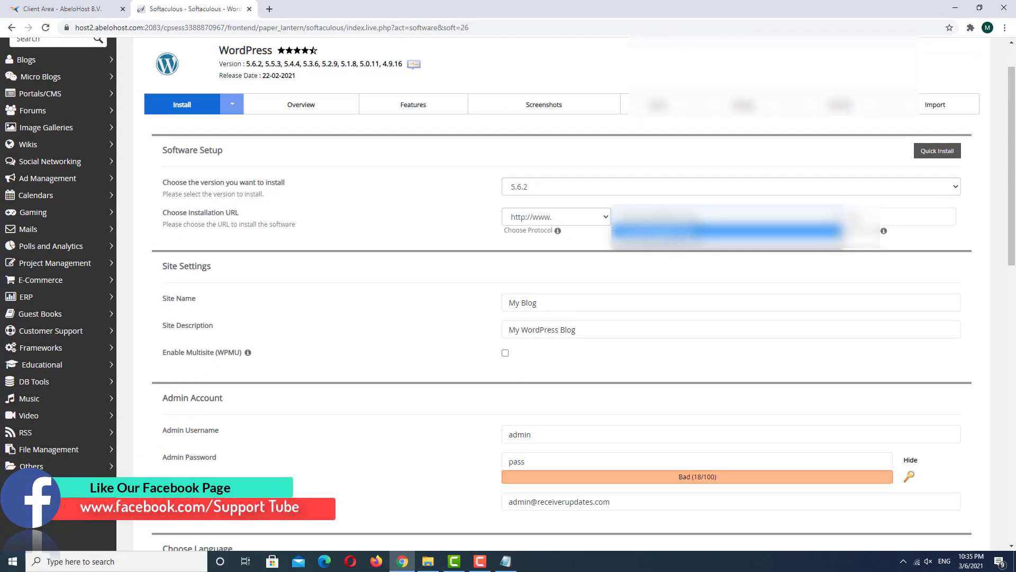
scroll(573, 263, down, 2)
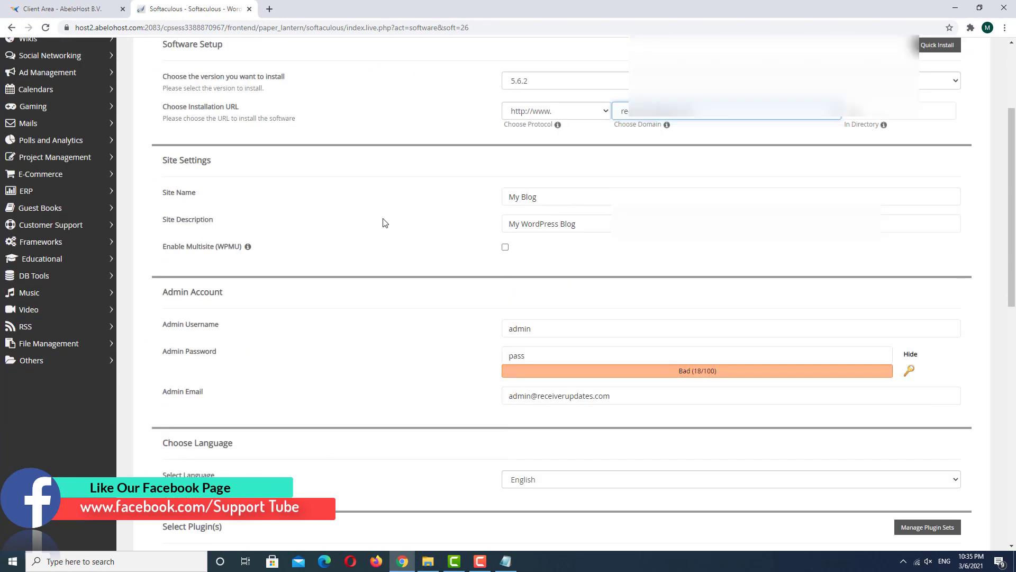
Edit the Site Name field, leaving it as My Blog
click(170, 197)
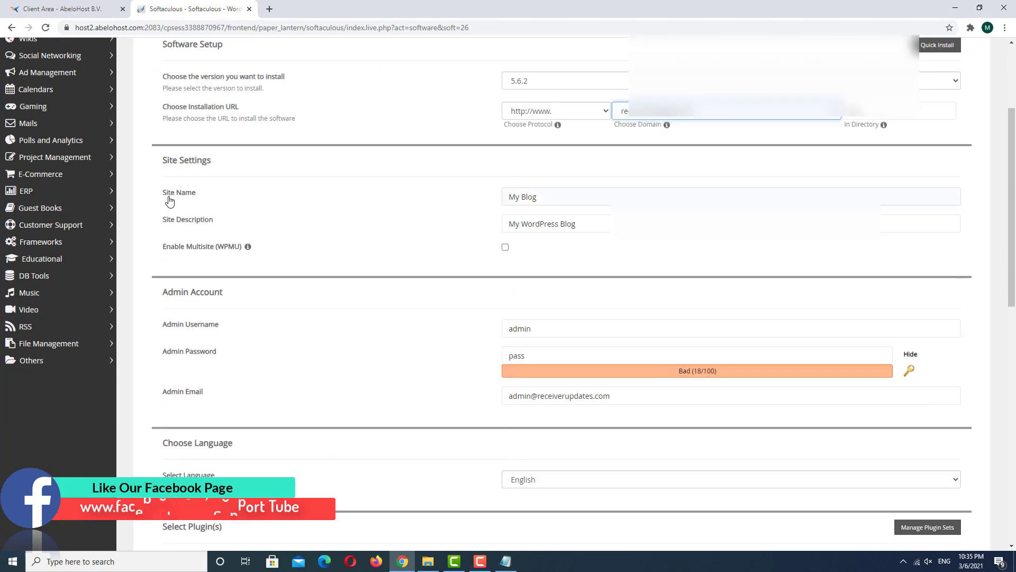
click(542, 200)
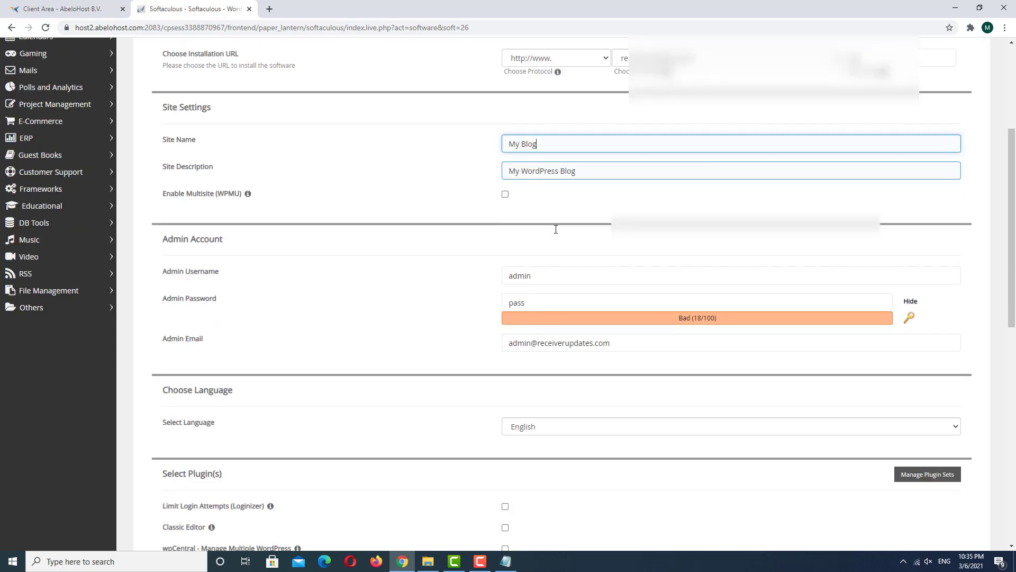
scroll(556, 229, down, 1)
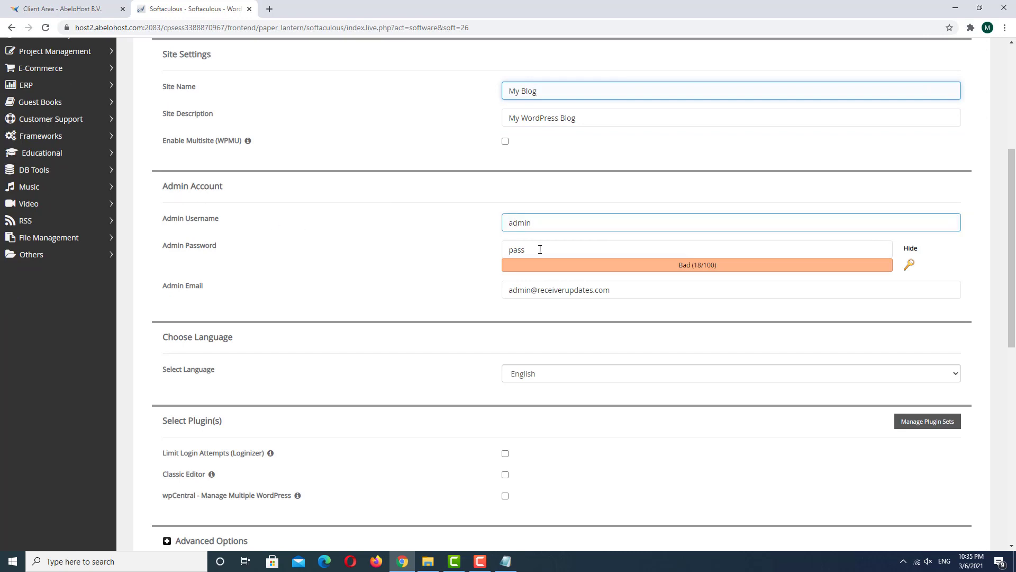
scroll(577, 254, down, 2)
scroll(577, 254, down, 1)
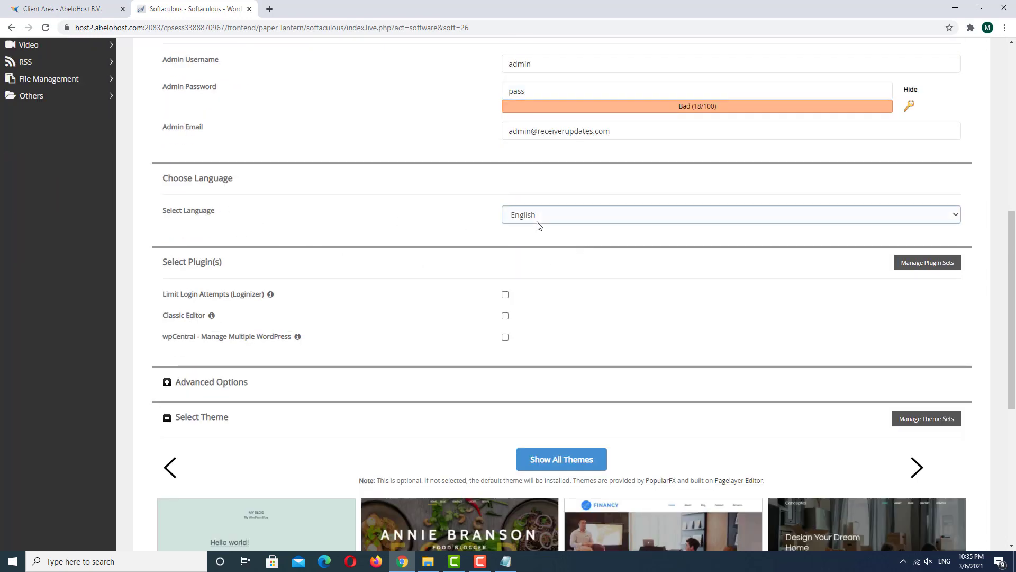
scroll(565, 267, down, 2)
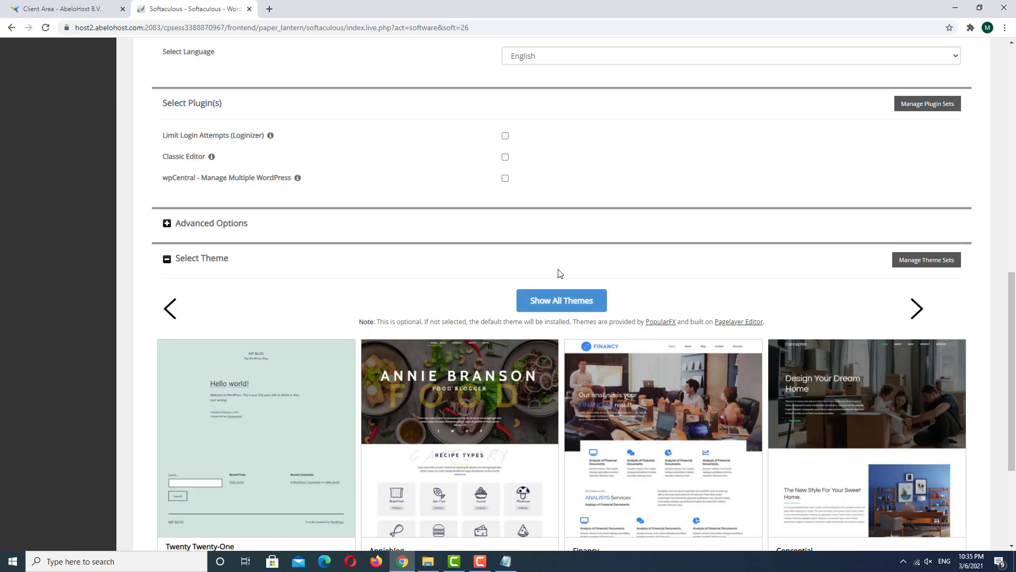
scroll(595, 268, down, 2)
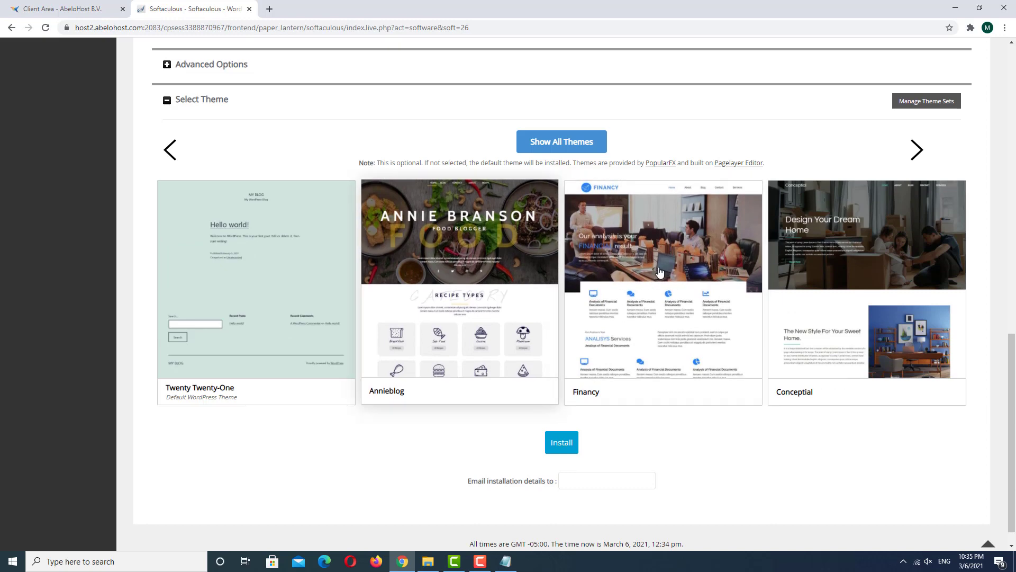
Preview the Financy theme and close the preview
click(667, 274)
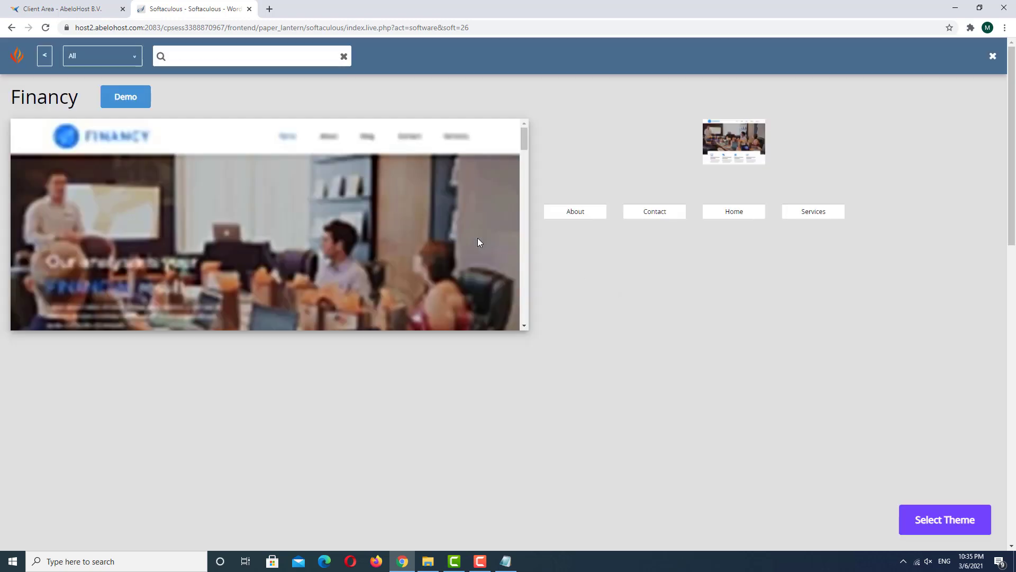
click(993, 58)
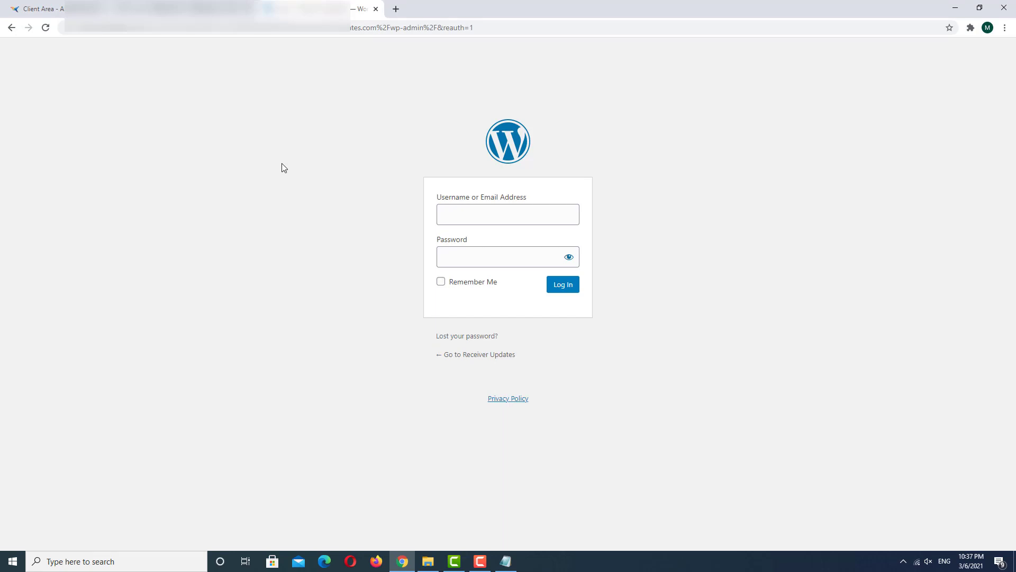
Activate the Username field on the WordPress login page for the admin name
click(466, 214)
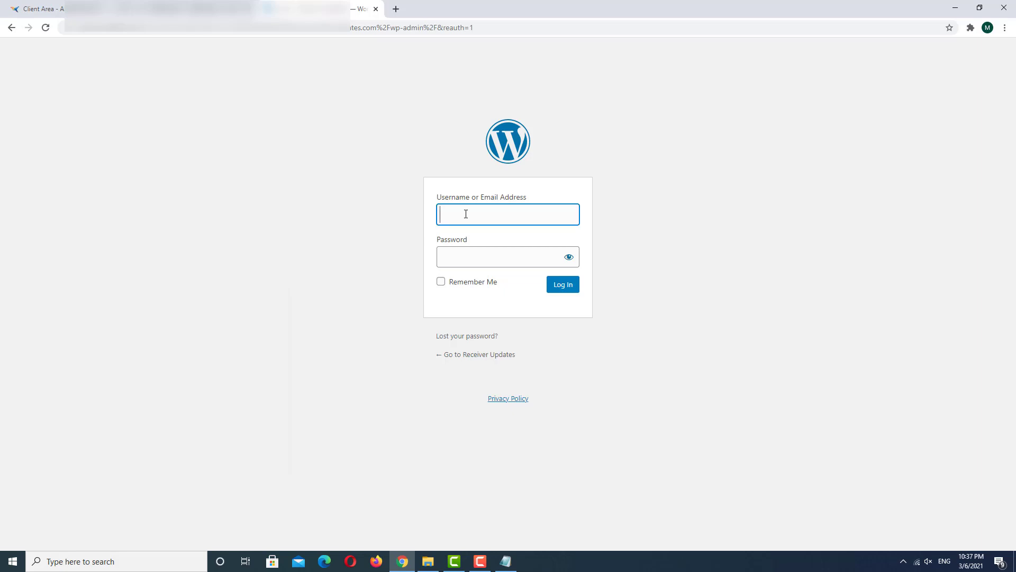